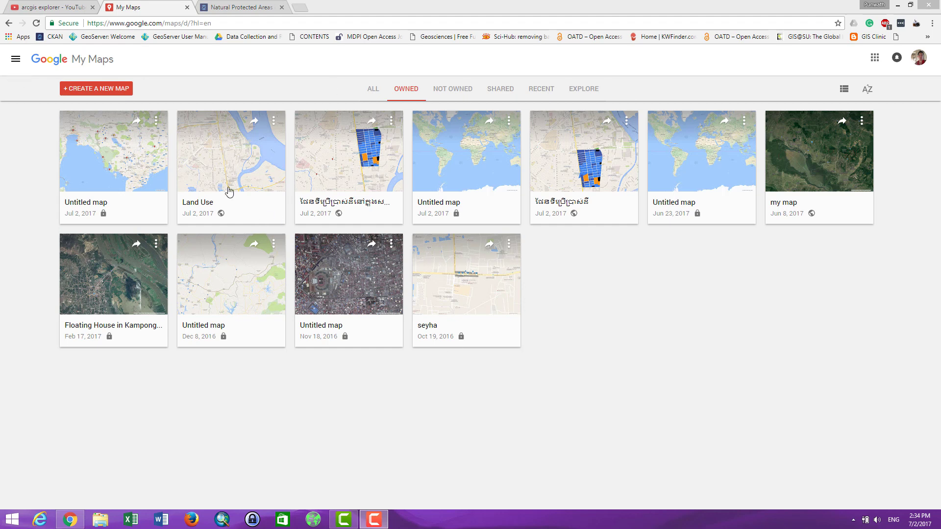
# Create a new map and title it "Natural protected areas"
pyautogui.click(93, 93)
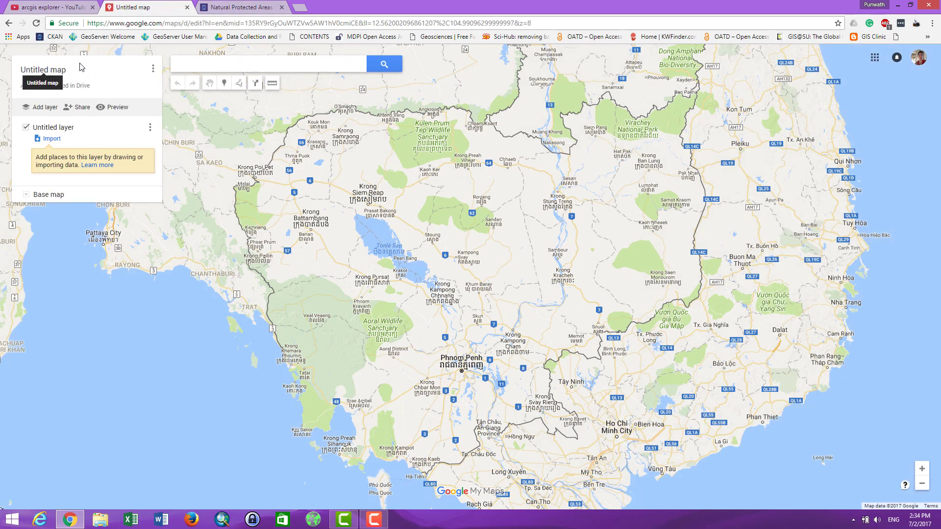
pyautogui.click(48, 71)
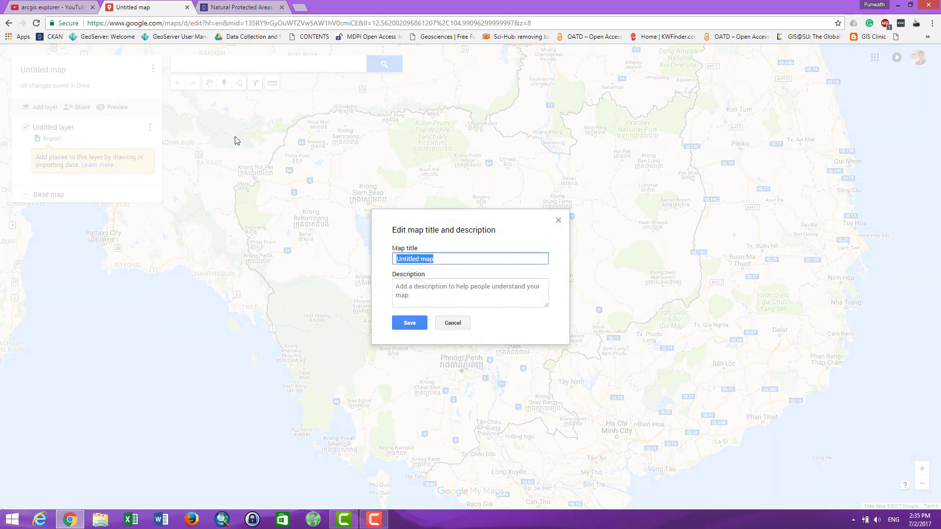
pyautogui.moveTo(446, 255); pyautogui.dragTo(381, 255)
pyautogui.write('Natural protected areas')
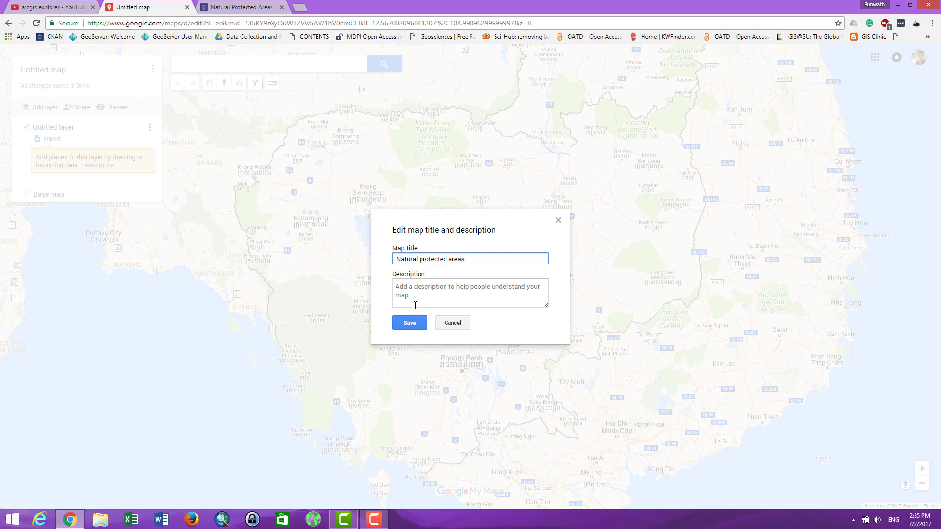
pyautogui.click(408, 322)
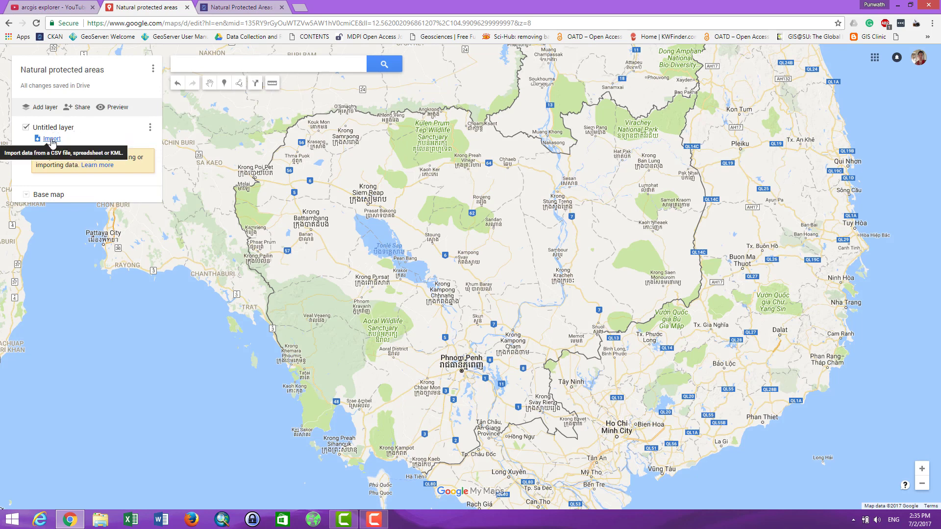
# Review the Natural Protected Areas in Cambodia (1993-2016) dataset page and its downloadable formats, and return to the map
pyautogui.click(218, 4)
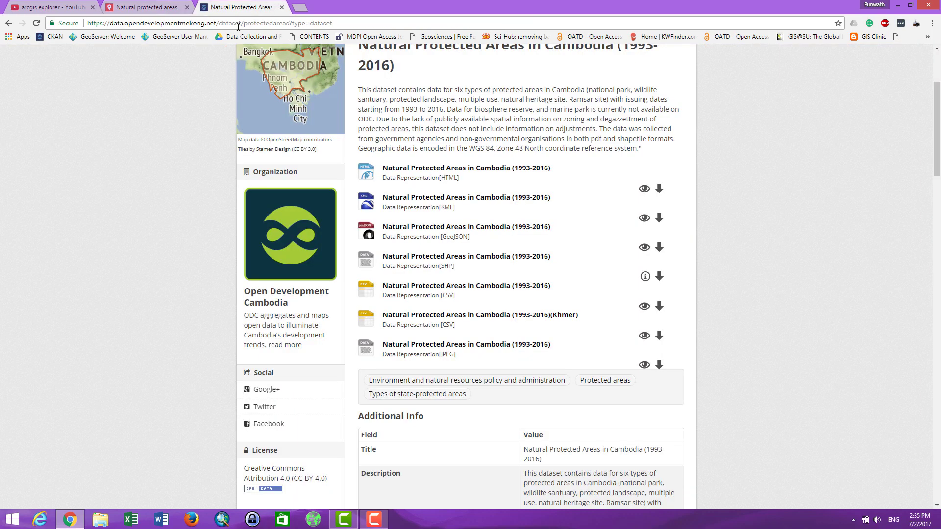
pyautogui.scroll(2, 367, 147)
pyautogui.moveTo(360, 142); pyautogui.dragTo(475, 170)
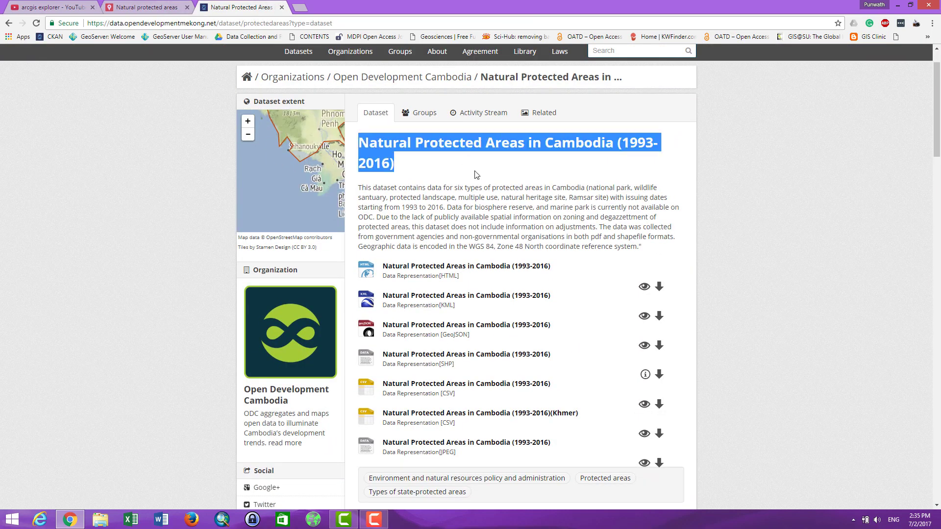
pyautogui.click(475, 171)
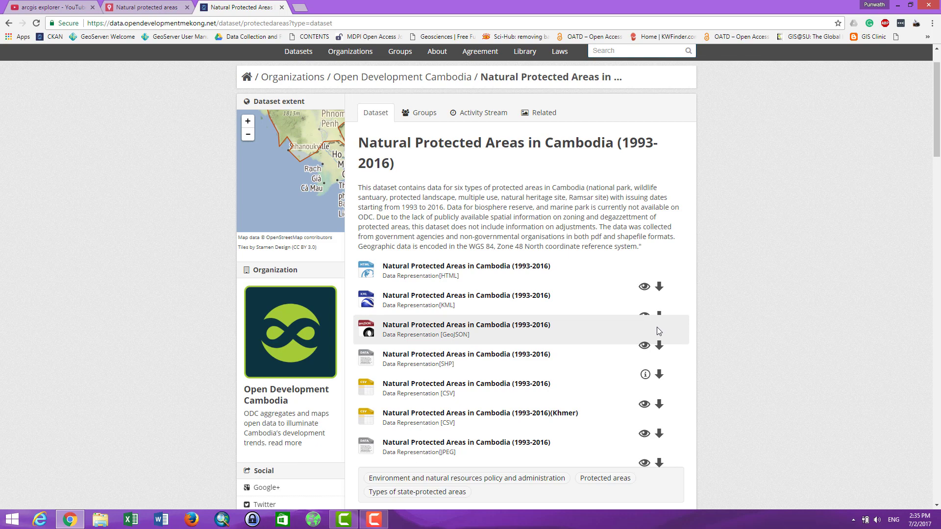
pyautogui.click(129, 7)
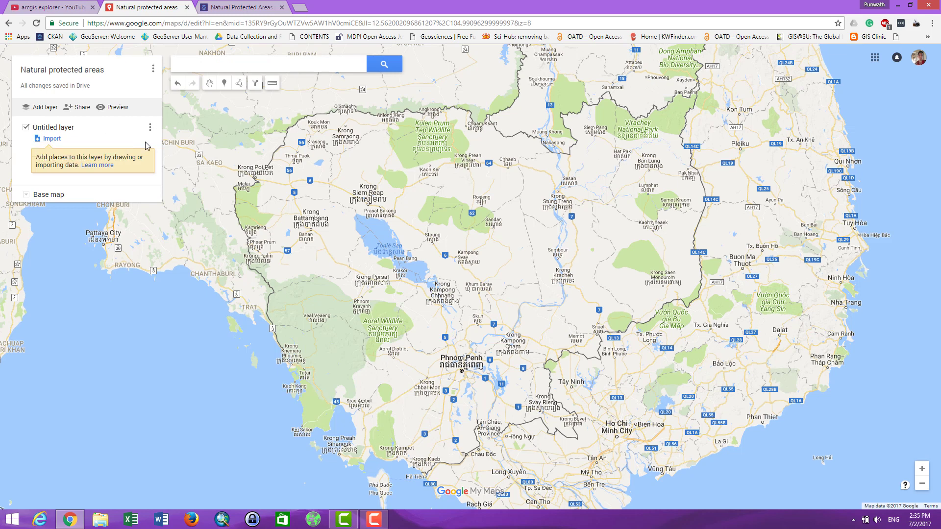
# Import Protected_areas.kml from the Downloads folder into the untitled layer
pyautogui.click(51, 139)
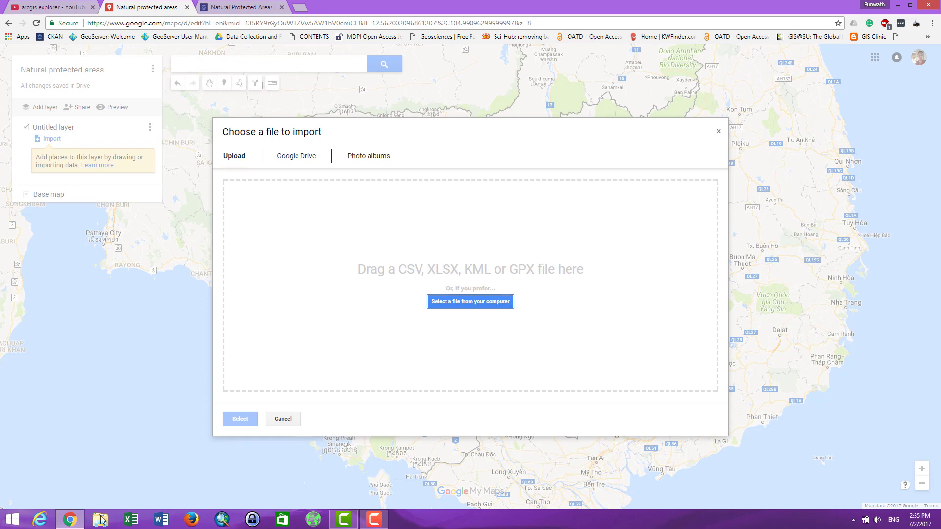
pyautogui.click(464, 300)
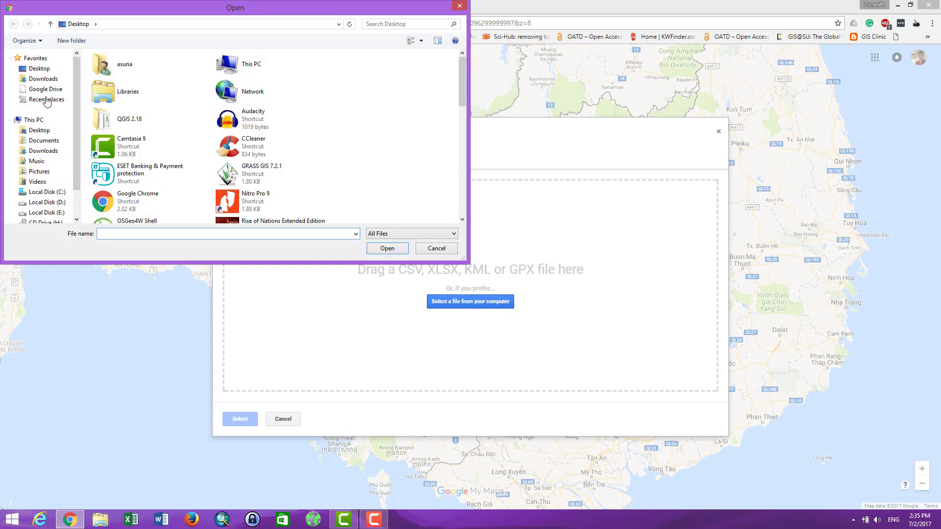
pyautogui.click(43, 79)
pyautogui.click(200, 208)
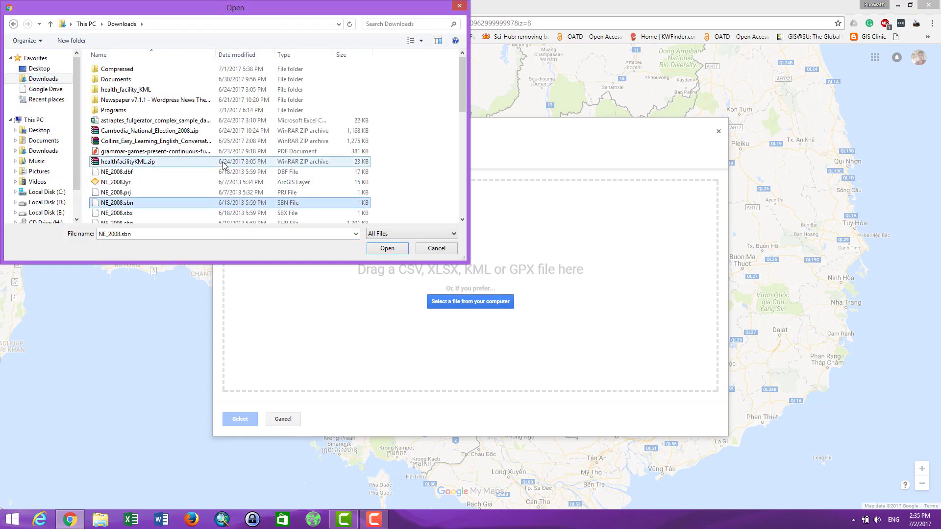
pyautogui.scroll(-10, 203, 191)
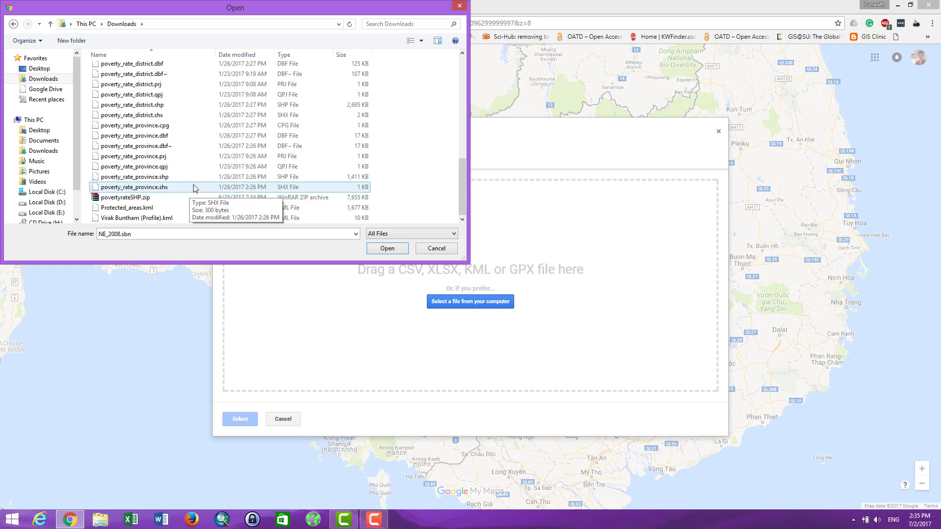
pyautogui.click(165, 209)
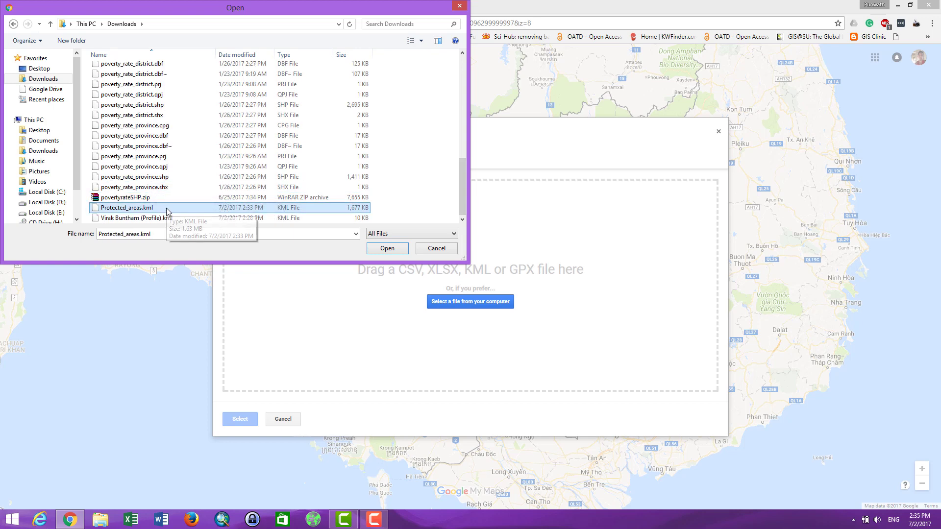
pyautogui.doubleClick(167, 208)
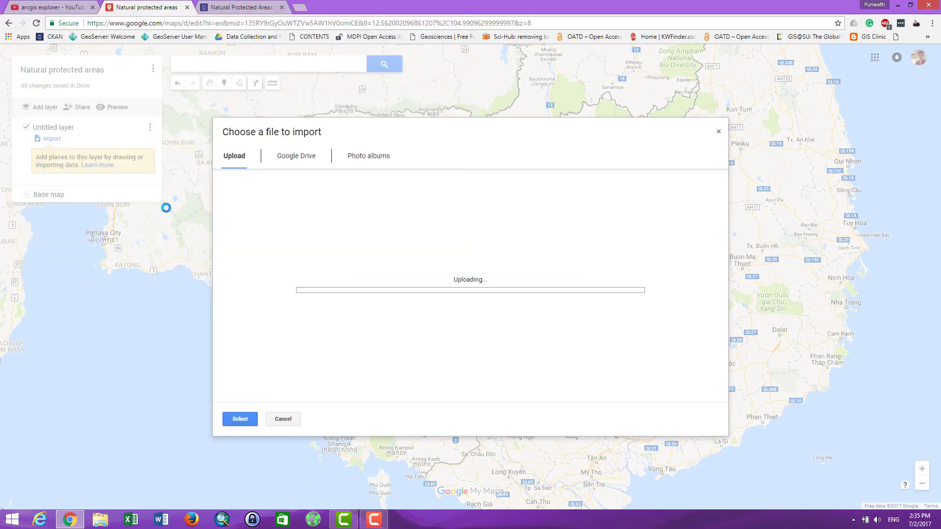
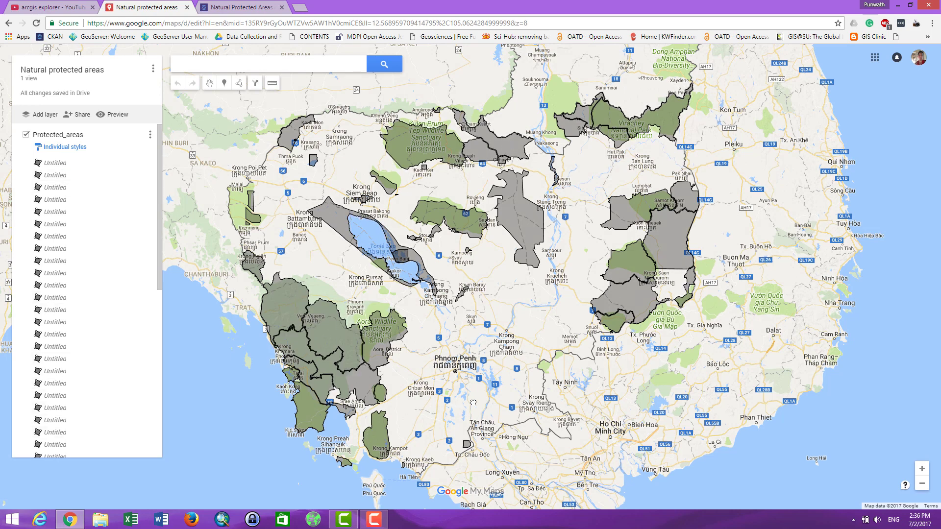
# Style the Protected_areas layer by grouping its places on the category data column
pyautogui.moveTo(574, 317); pyautogui.dragTo(617, 318)
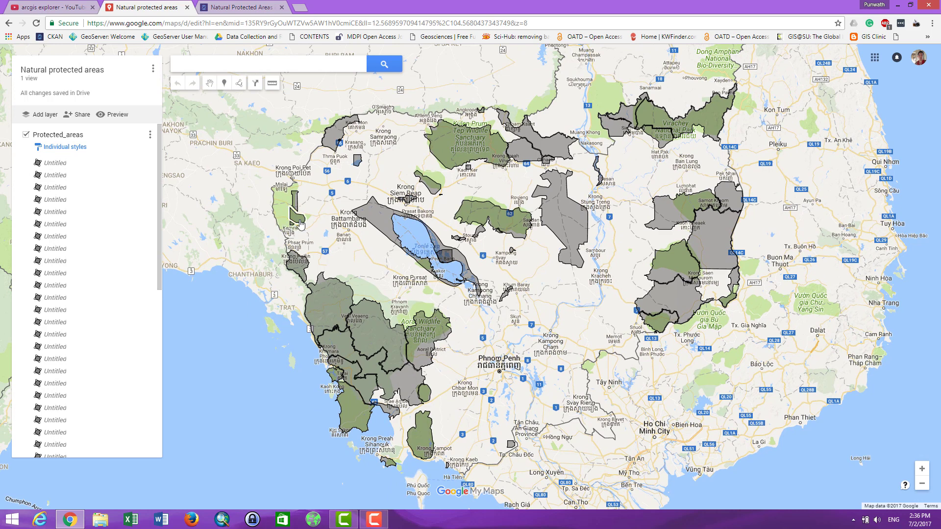
pyautogui.moveTo(597, 301); pyautogui.dragTo(606, 296)
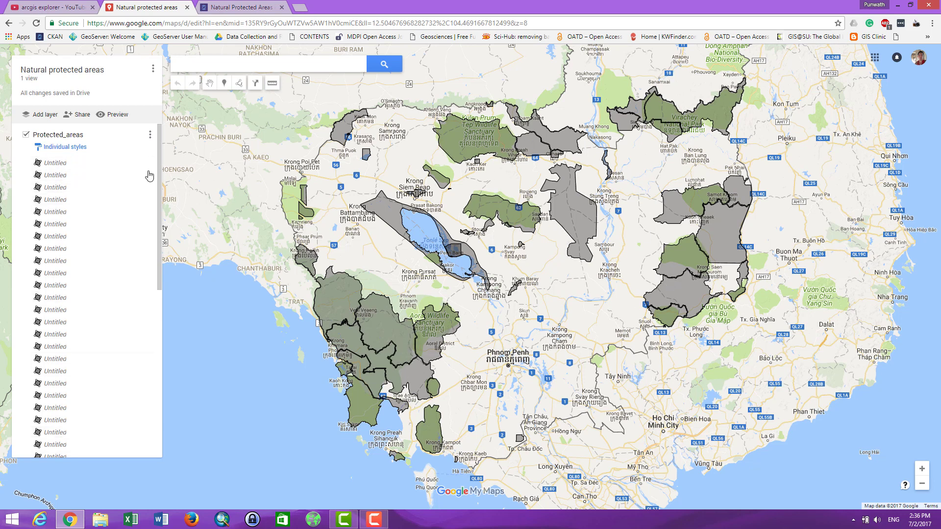
pyautogui.click(80, 148)
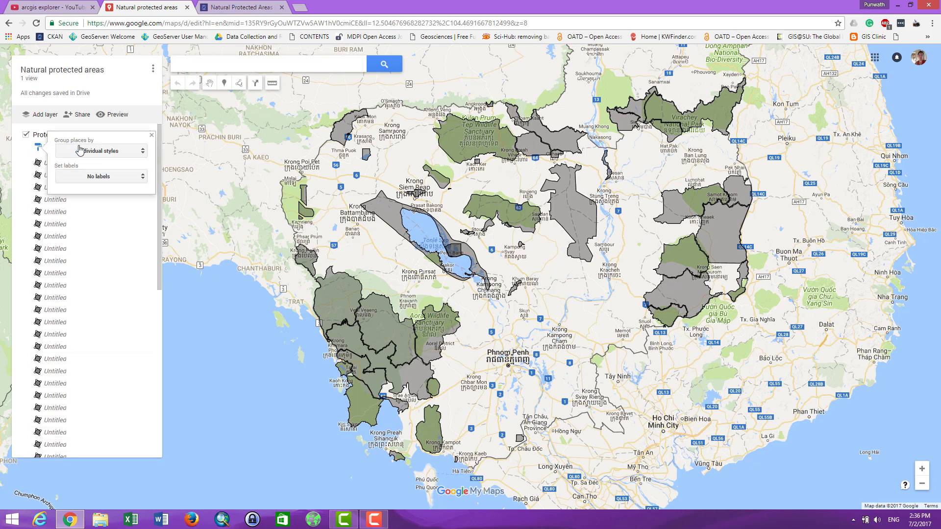
pyautogui.click(93, 154)
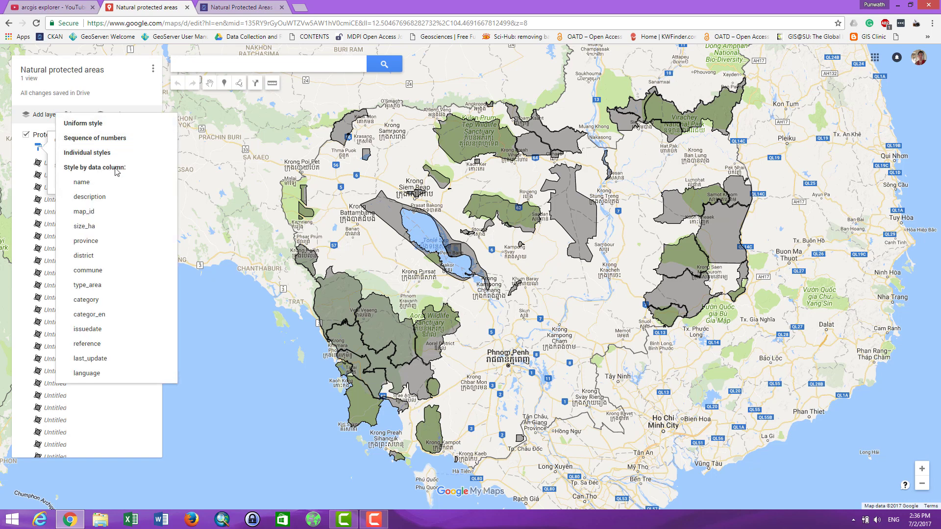
pyautogui.click(112, 315)
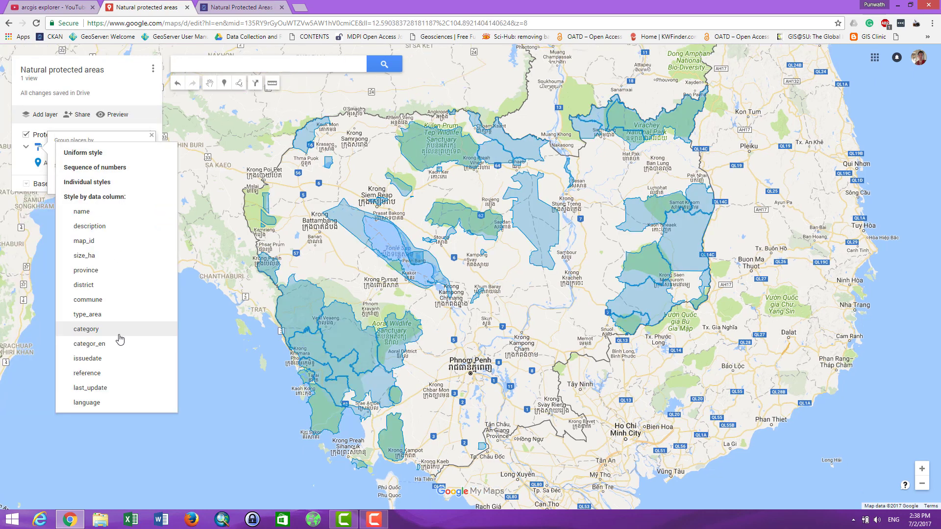
pyautogui.click(120, 336)
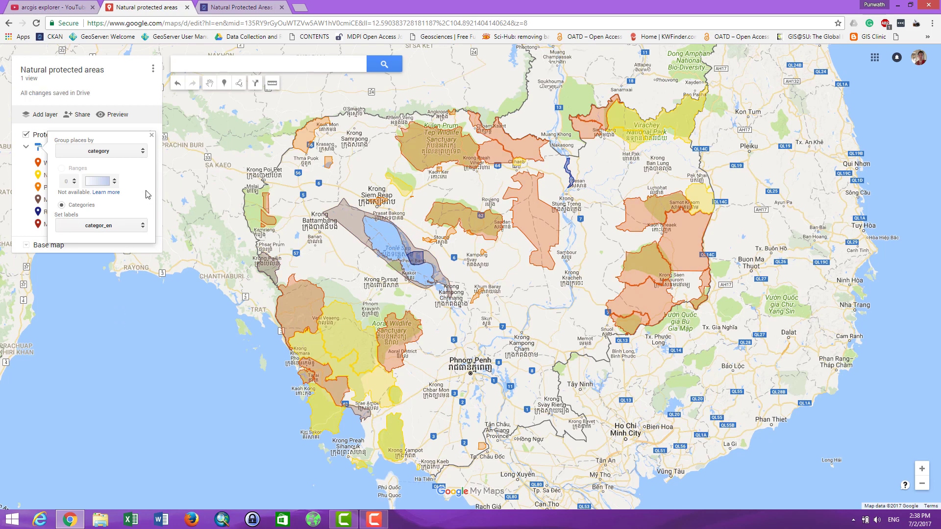
pyautogui.click(151, 137)
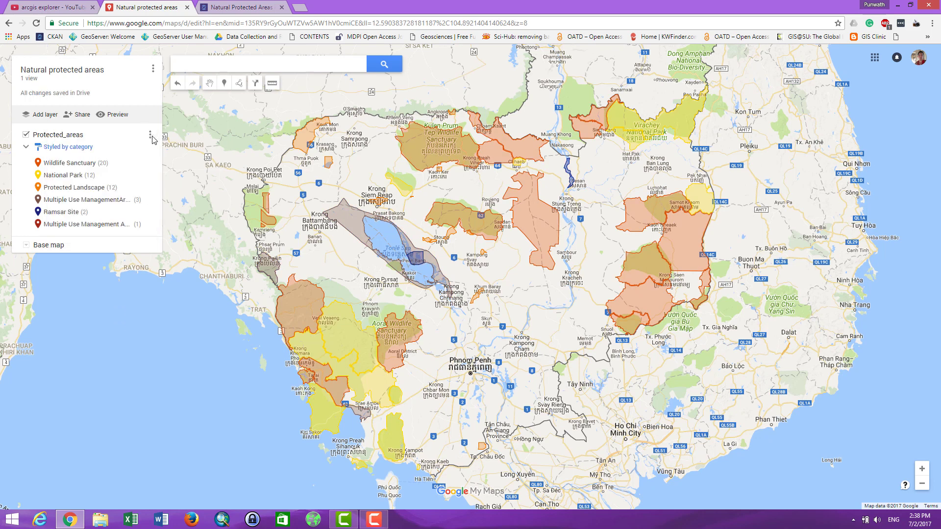
# Change the Wildlife Sanctuary category's colour to green
pyautogui.moveTo(690, 198); pyautogui.dragTo(698, 175)
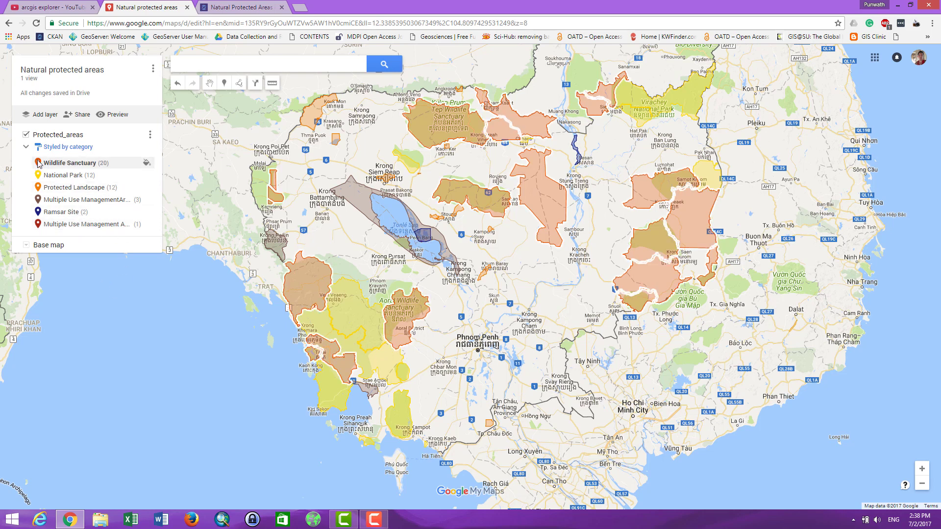
pyautogui.click(146, 163)
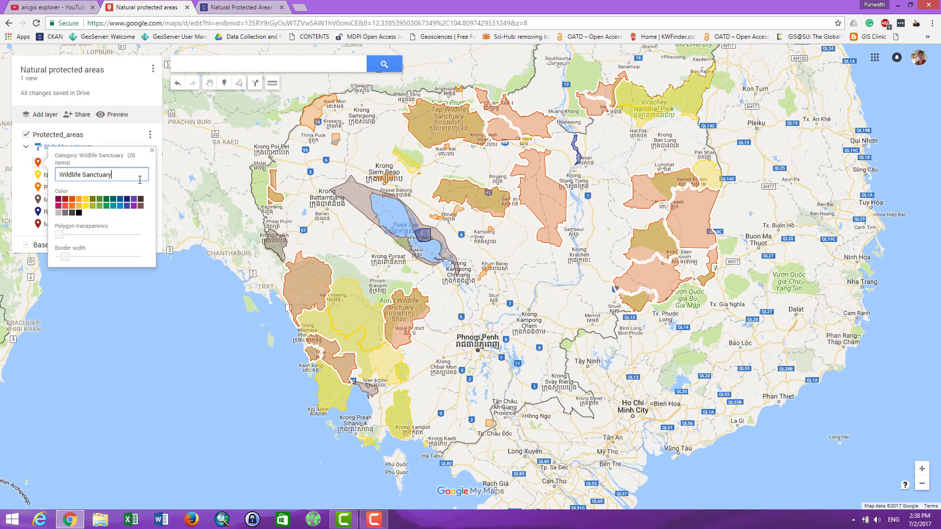
pyautogui.click(100, 199)
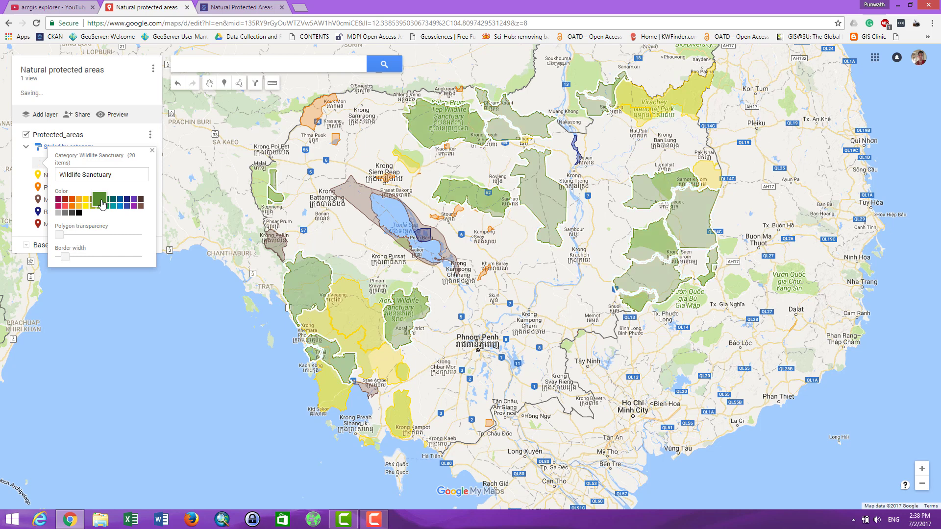
pyautogui.click(152, 151)
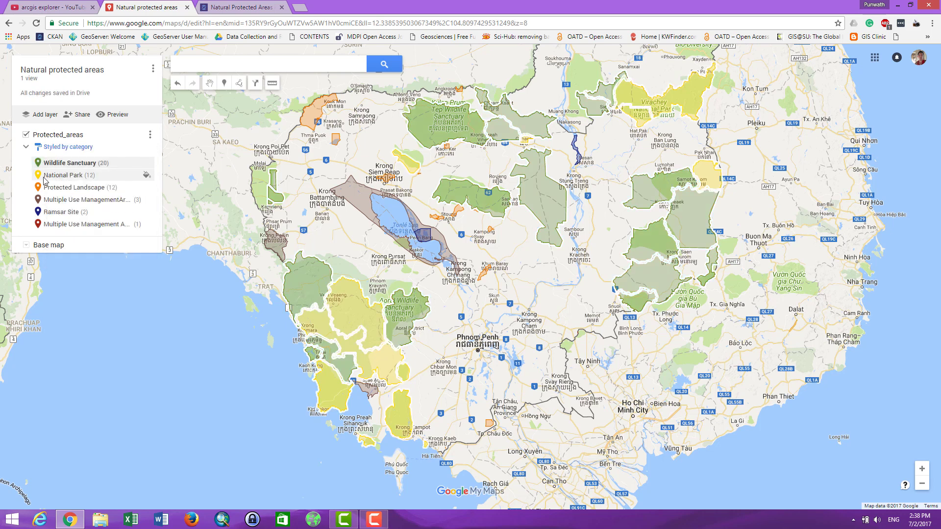
# Change the National Park category's colour to dark teal
pyautogui.click(146, 175)
pyautogui.click(113, 205)
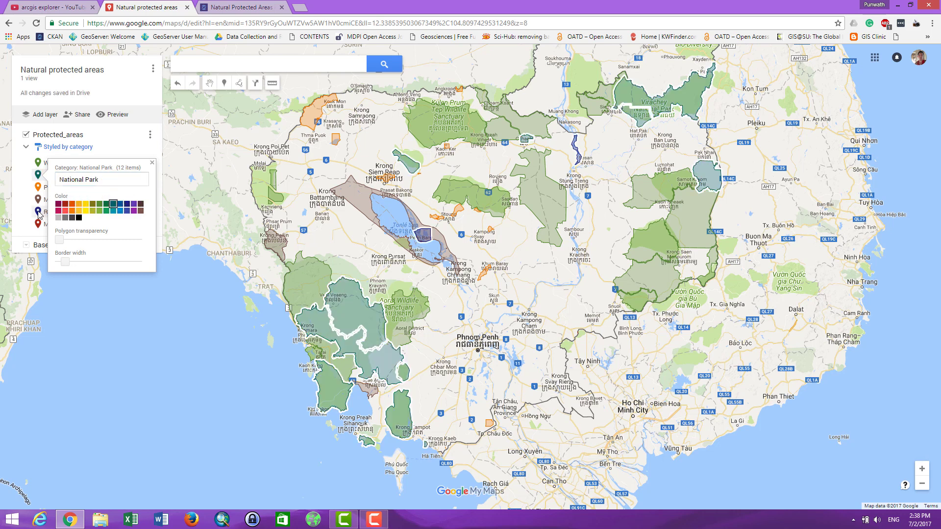
pyautogui.click(152, 163)
# Change the colour of the three-item Multiple Use ManagementArea category to light green
pyautogui.click(146, 188)
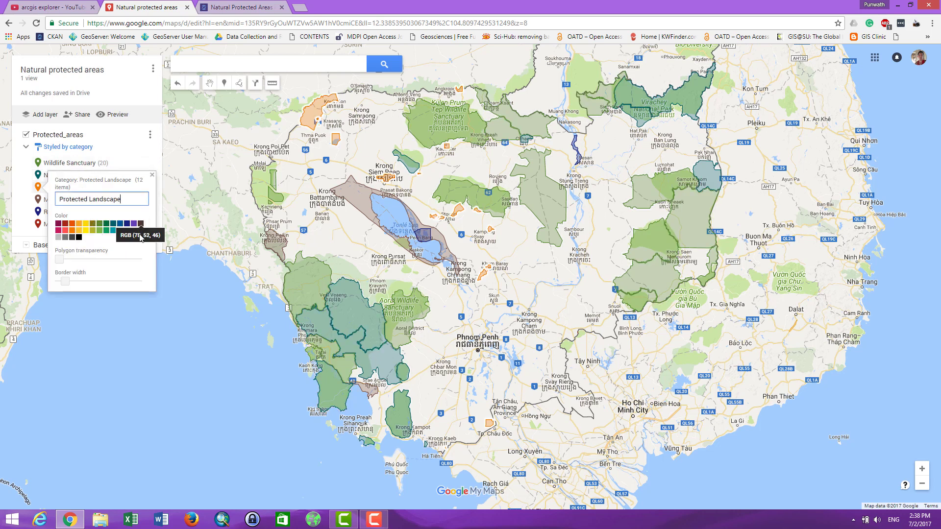
pyautogui.press('Escape')
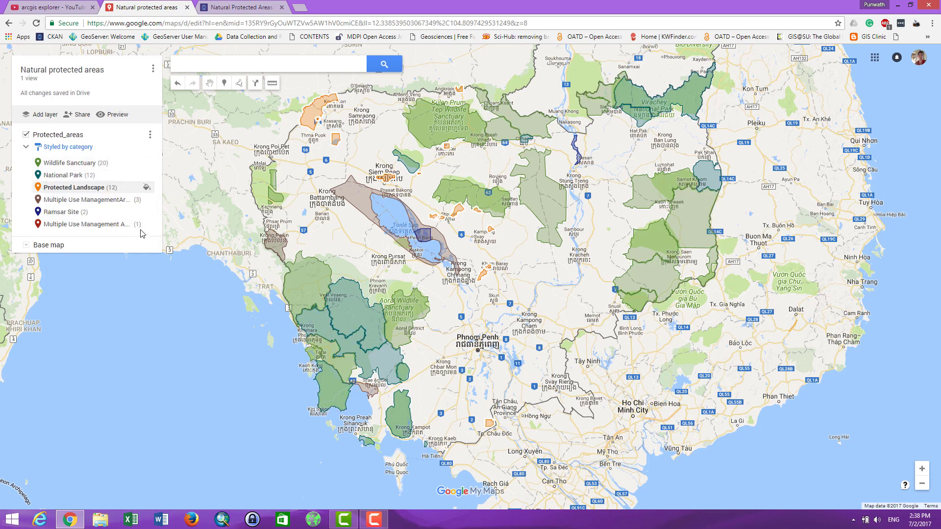
pyautogui.click(146, 200)
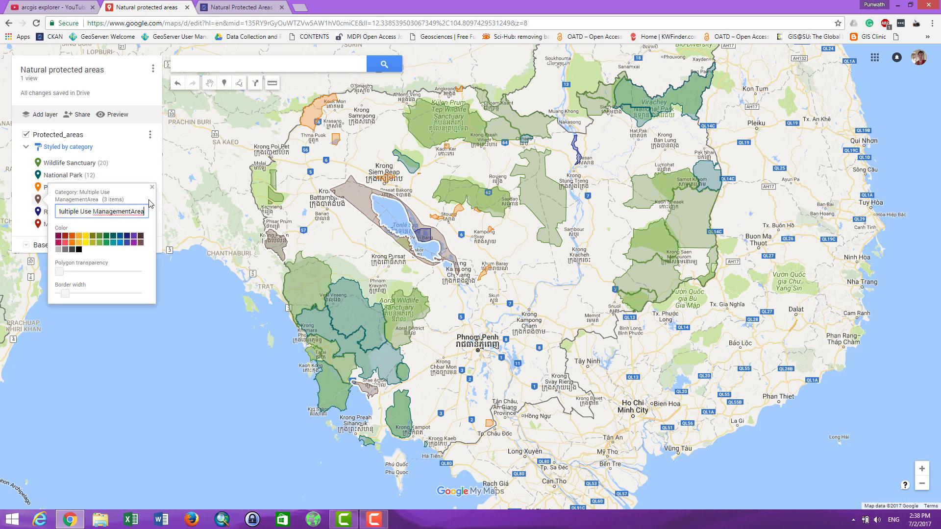
pyautogui.click(97, 242)
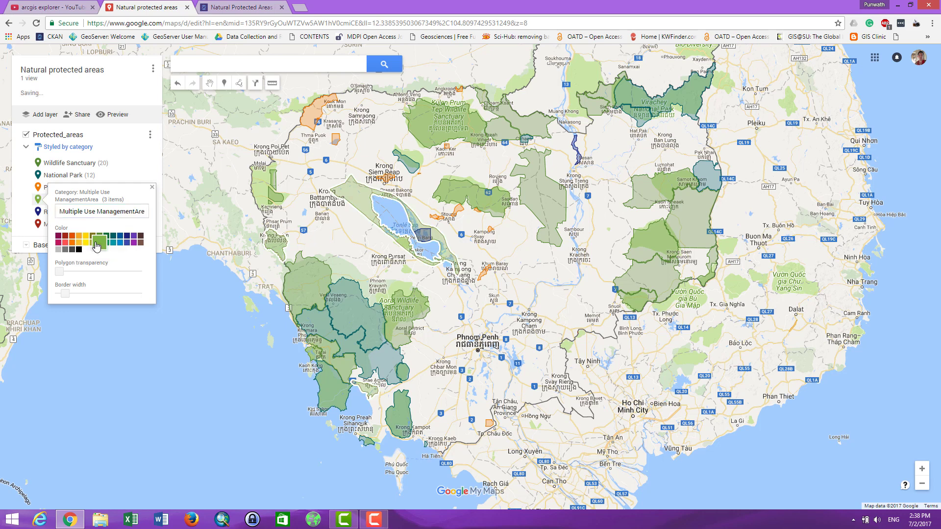
pyautogui.click(152, 188)
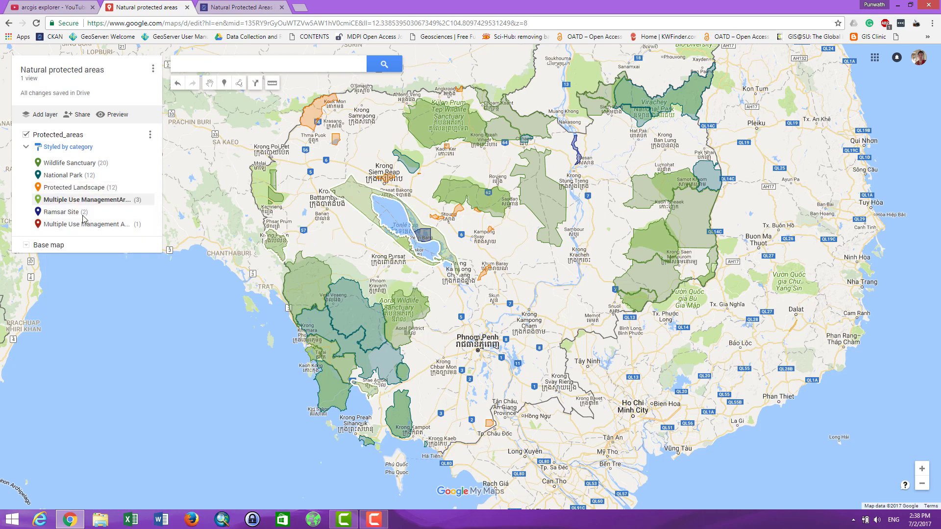
# Recolour the Ramsar Site category to bright green
pyautogui.click(147, 211)
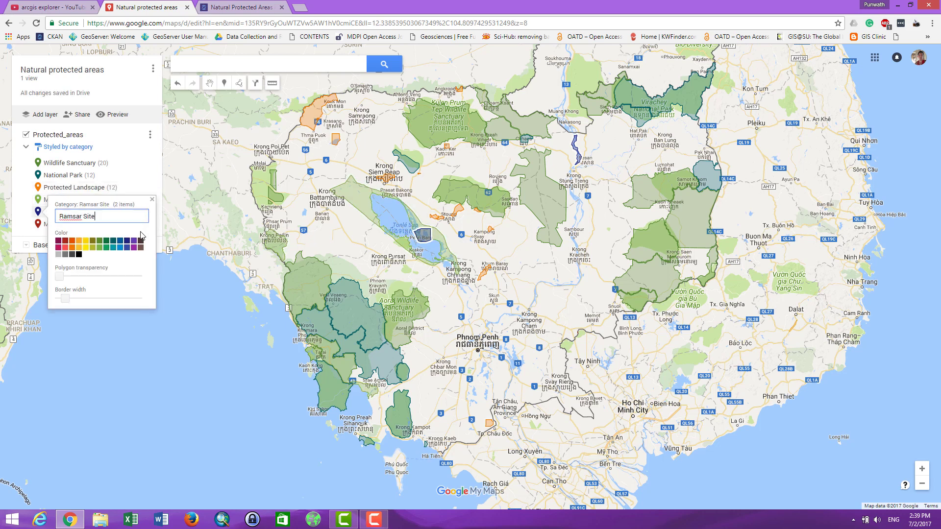
pyautogui.click(112, 251)
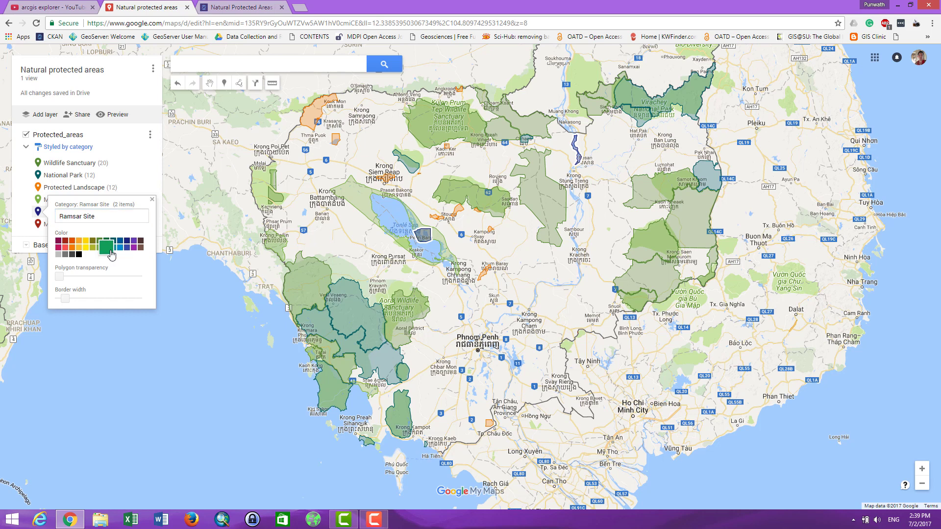
pyautogui.click(152, 199)
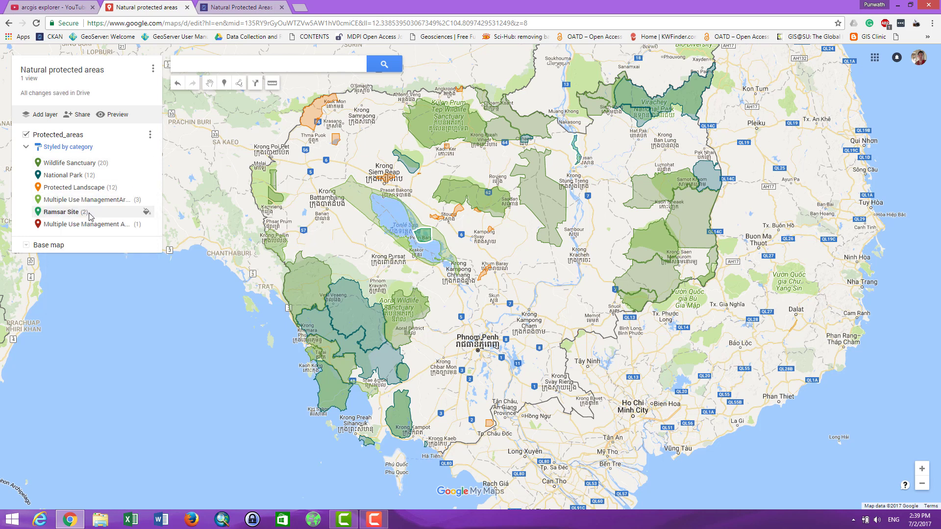
# Recolour the single-item Multiple Use Management Area category to purple and close its style settings and the feature's details
pyautogui.click(146, 226)
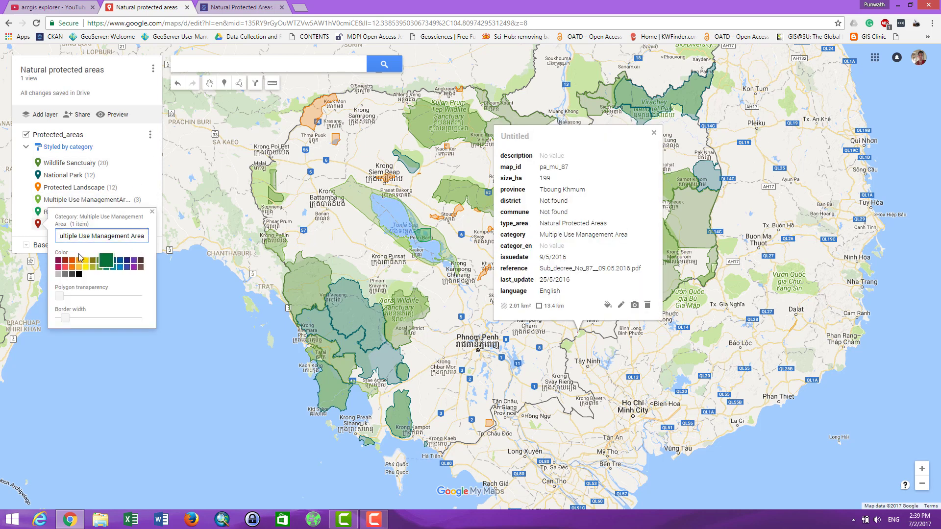
pyautogui.click(128, 263)
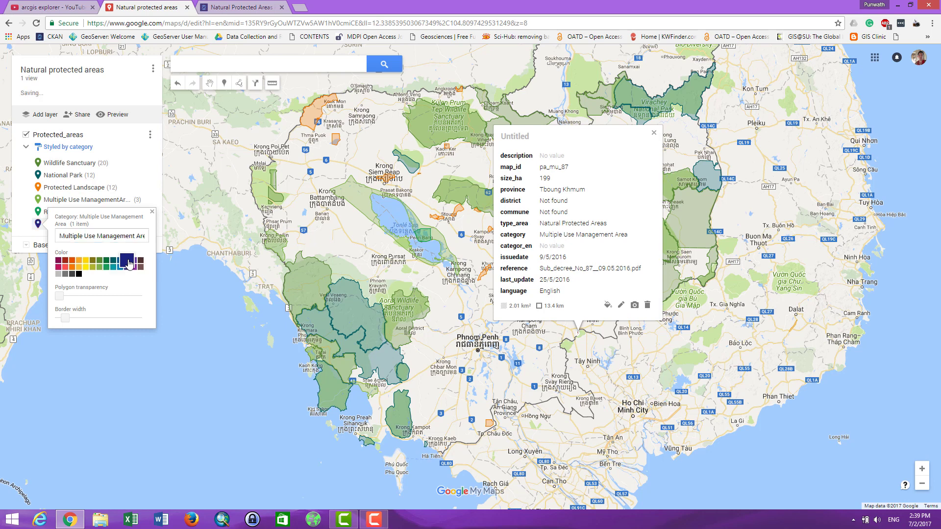
pyautogui.click(140, 273)
pyautogui.moveTo(69, 296)
pyautogui.mouseDown()
pyautogui.moveTo(101, 296)
pyautogui.moveTo(54, 301)
pyautogui.mouseUp()
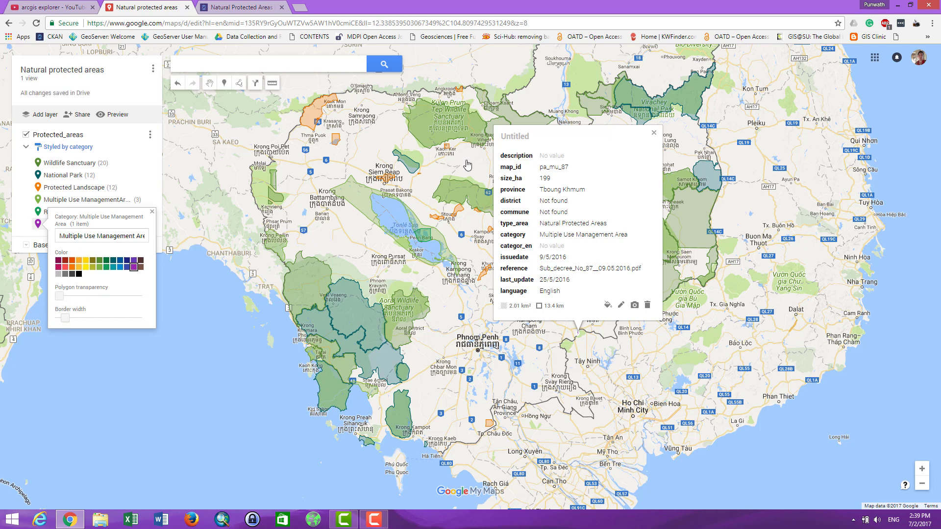
pyautogui.click(654, 133)
pyautogui.click(654, 133)
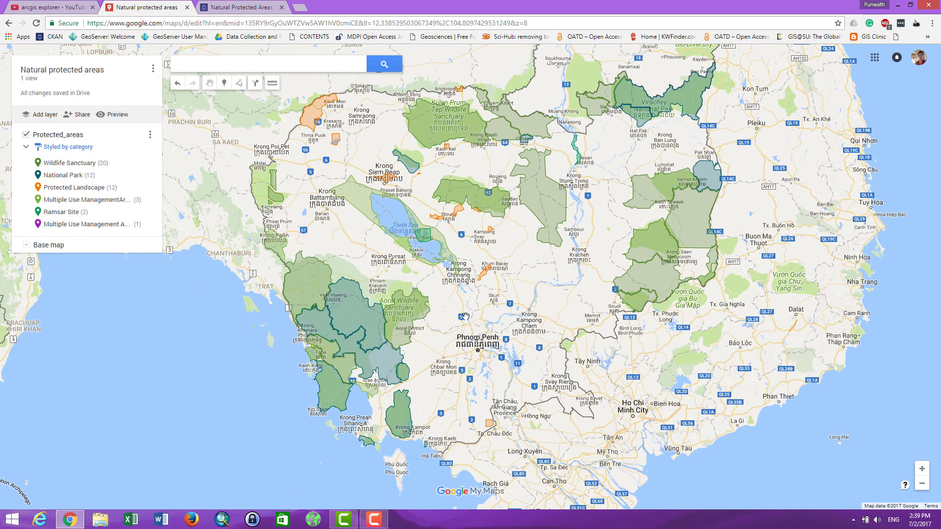
# Try the satellite base map and set the map's base map to the terrain style
pyautogui.moveTo(466, 317); pyautogui.dragTo(460, 308)
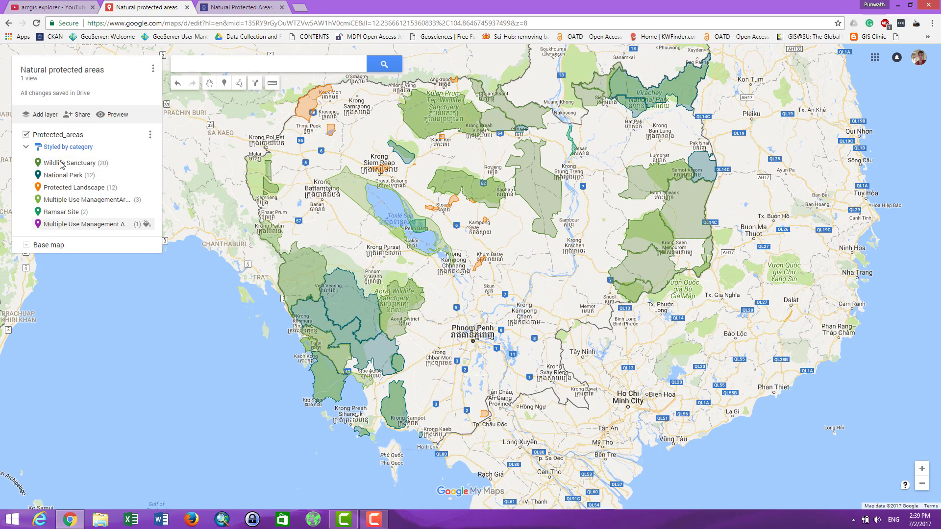
pyautogui.moveTo(363, 251); pyautogui.dragTo(363, 288)
pyautogui.moveTo(406, 316); pyautogui.dragTo(406, 291)
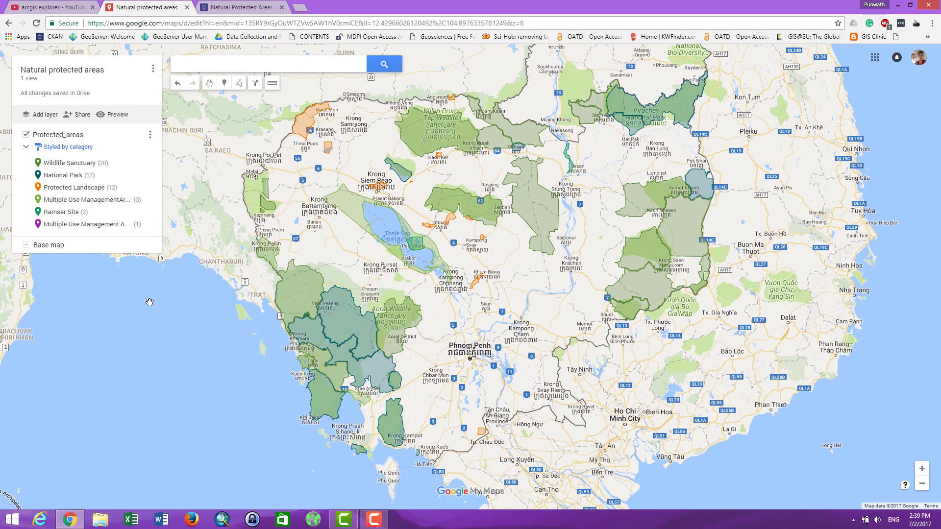
pyautogui.click(27, 250)
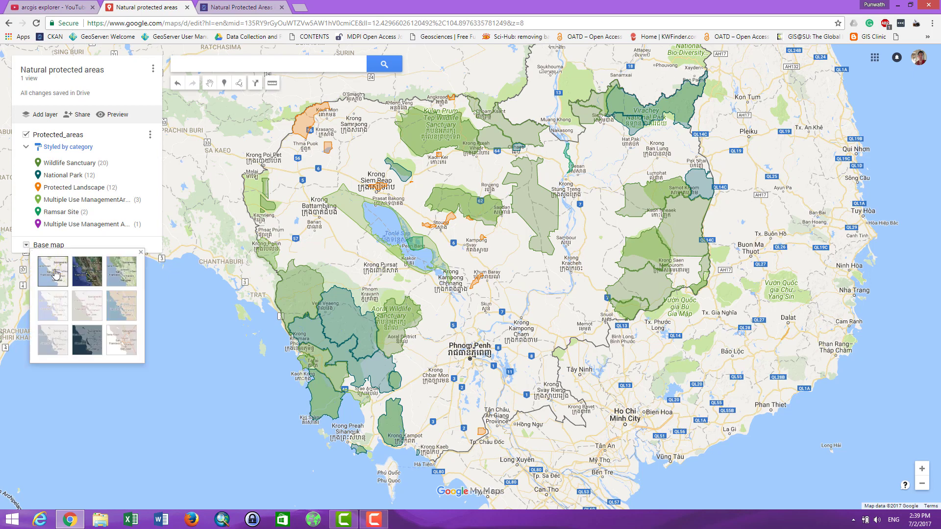
pyautogui.click(83, 281)
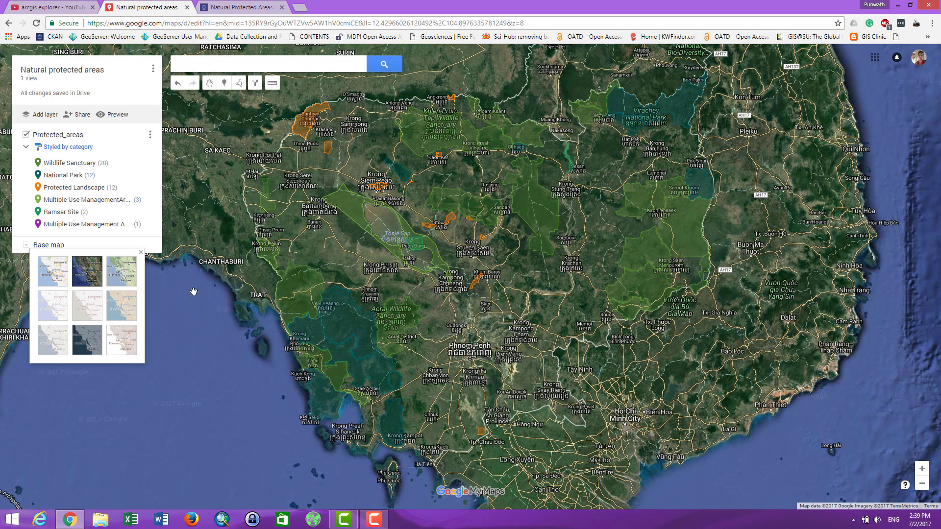
pyautogui.click(130, 284)
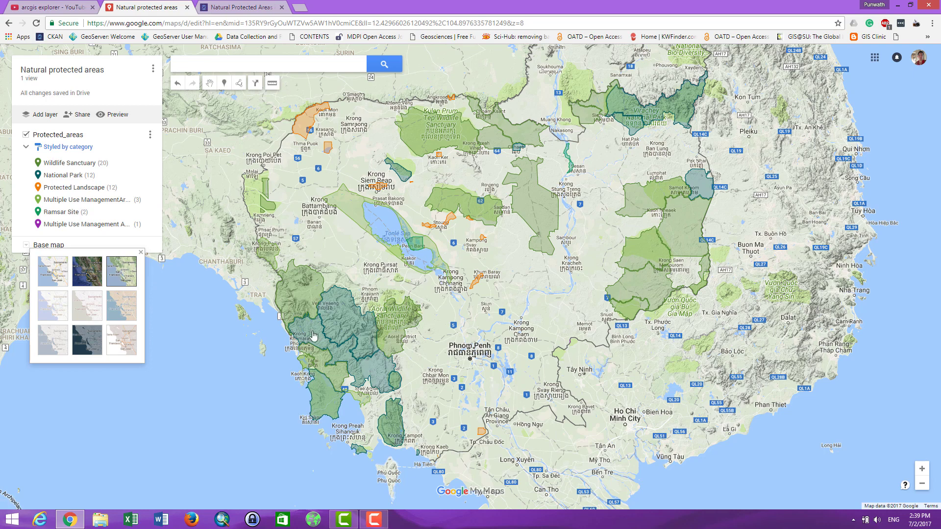
pyautogui.click(564, 313)
pyautogui.moveTo(511, 325); pyautogui.dragTo(511, 319)
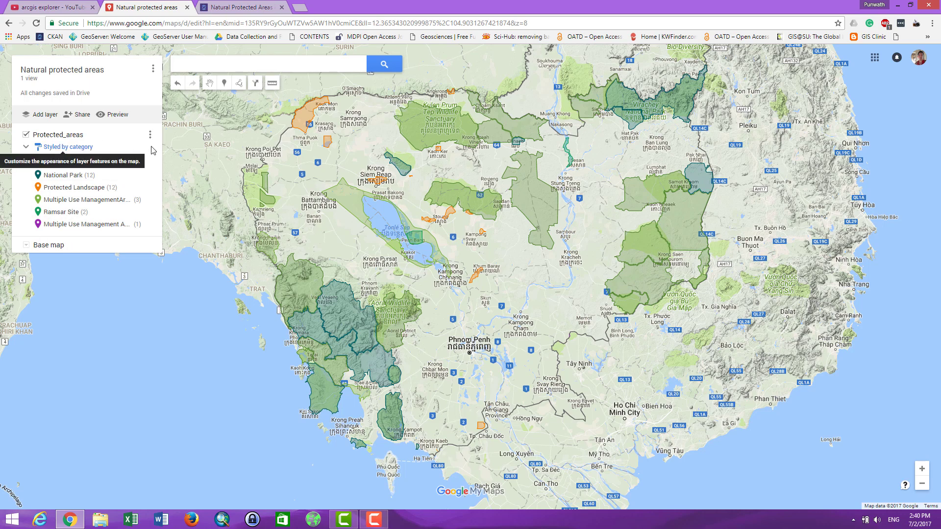
pyautogui.moveTo(301, 180); pyautogui.dragTo(273, 177)
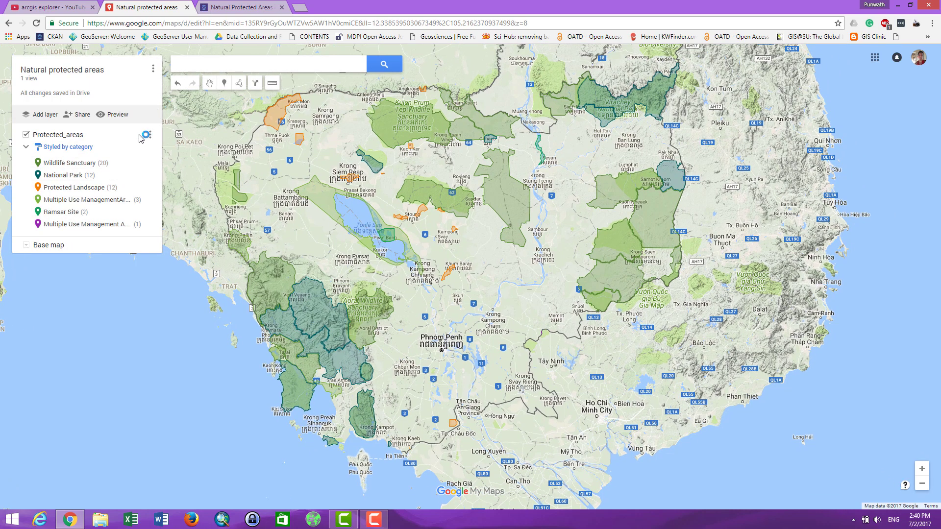
# Review the map's available options and its sharing settings, leaving the access settings as they are
pyautogui.click(152, 71)
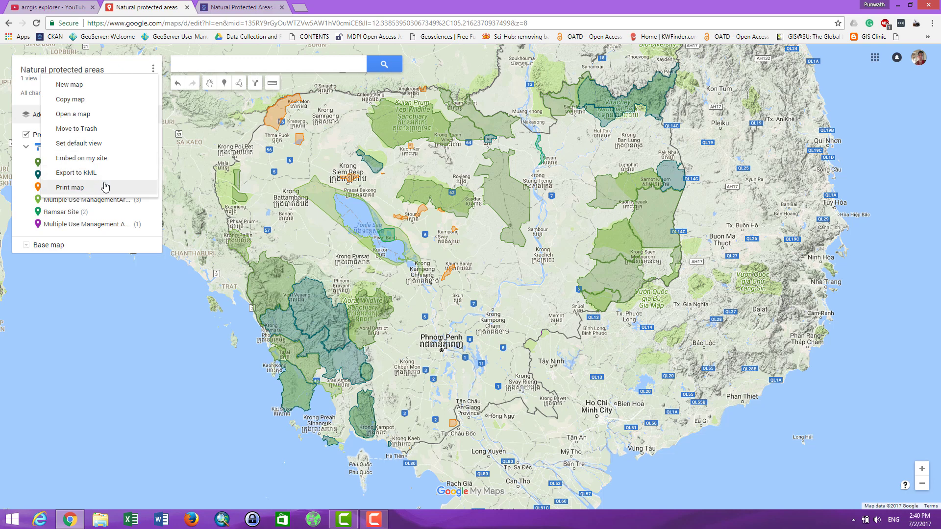
pyautogui.click(115, 293)
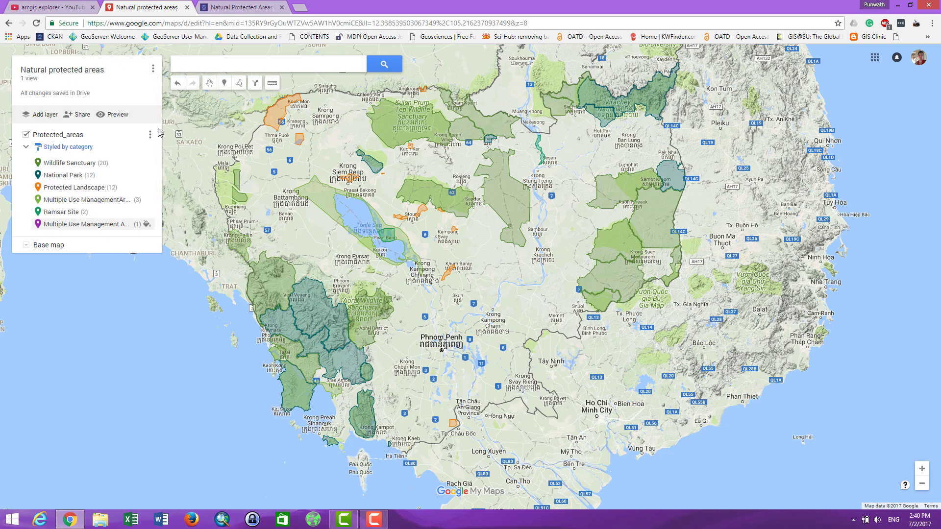
pyautogui.click(74, 116)
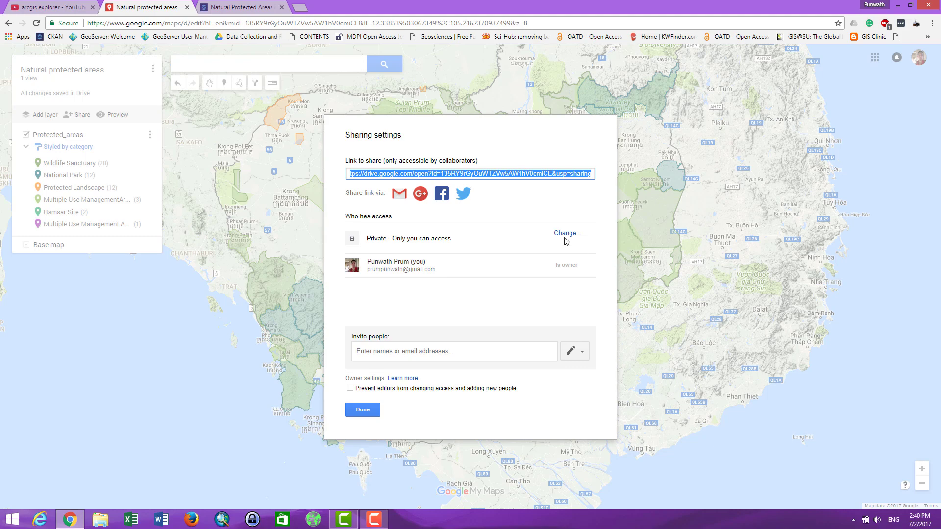
pyautogui.click(362, 410)
# Examine the attributes of the large National Park polygon in southwestern Cambodia, from its map ID and size to its area and perimeter
pyautogui.moveTo(336, 253); pyautogui.dragTo(446, 238)
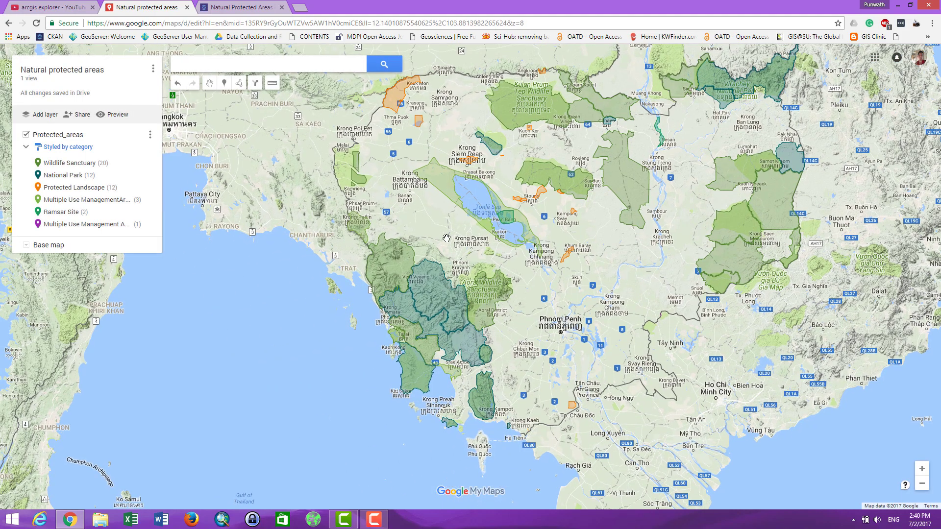
pyautogui.click(434, 283)
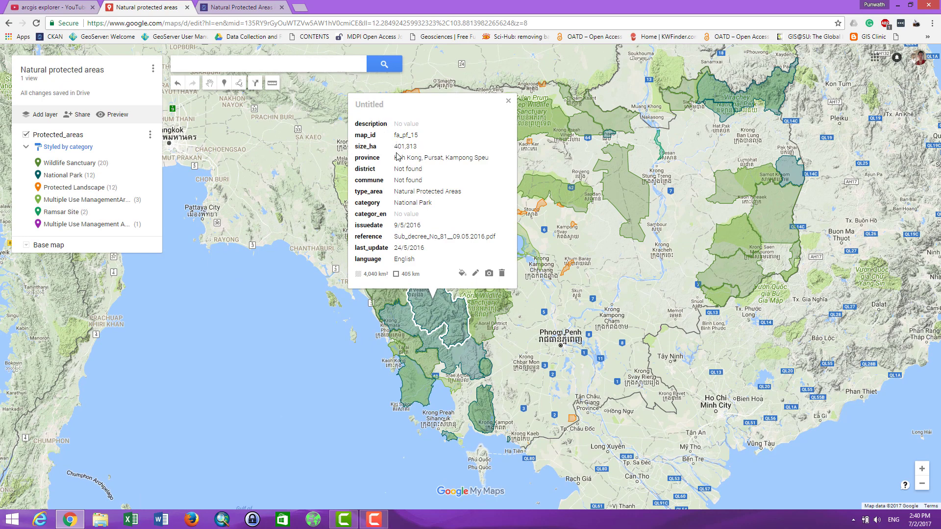
pyautogui.moveTo(399, 142); pyautogui.dragTo(415, 260)
pyautogui.click(402, 151)
pyautogui.click(416, 261)
pyautogui.moveTo(400, 224); pyautogui.dragTo(425, 277)
pyautogui.click(442, 220)
pyautogui.moveTo(404, 146); pyautogui.dragTo(413, 147)
pyautogui.moveTo(370, 276); pyautogui.dragTo(388, 274)
pyautogui.moveTo(400, 147); pyautogui.dragTo(417, 147)
pyautogui.moveTo(372, 274); pyautogui.dragTo(389, 276)
# Check the sources for adding an image or video to the selected National Park polygon, and close its details
pyautogui.click(488, 273)
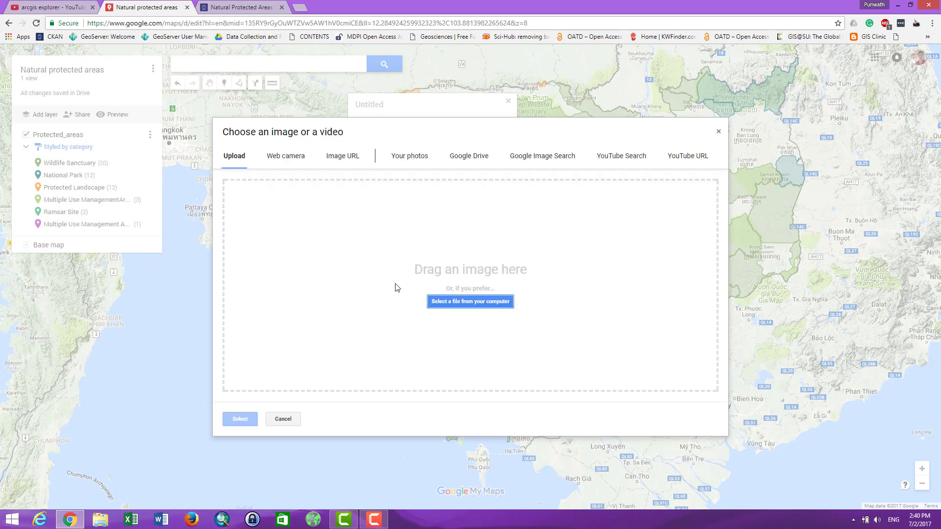
pyautogui.click(717, 134)
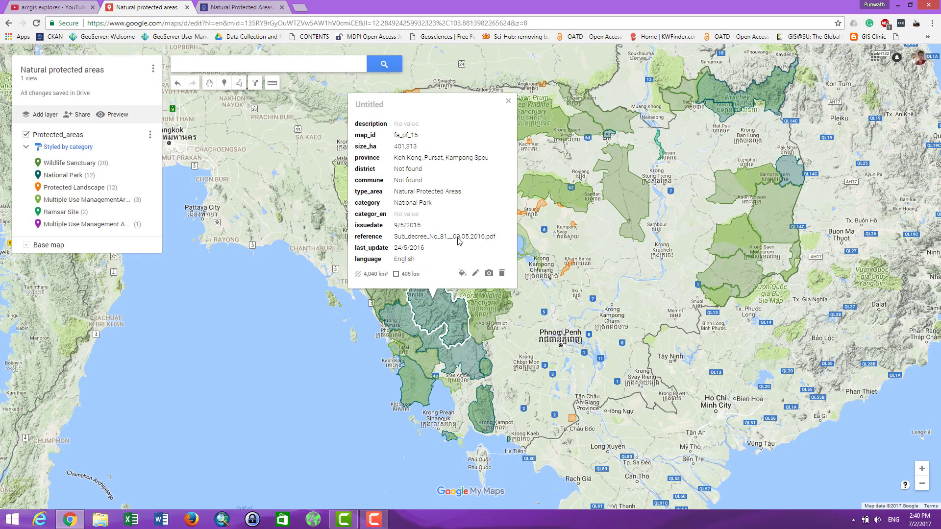
pyautogui.click(603, 242)
pyautogui.moveTo(645, 294); pyautogui.dragTo(619, 294)
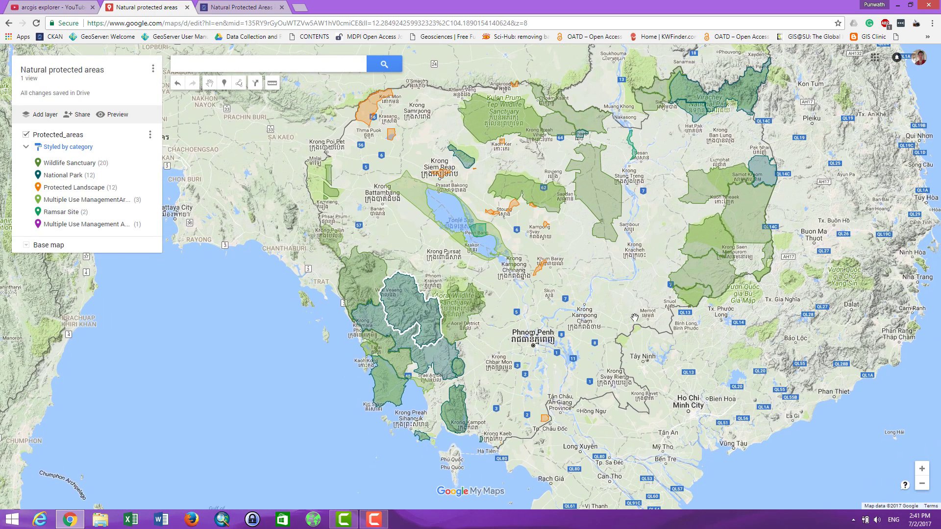
pyautogui.moveTo(588, 265); pyautogui.dragTo(574, 254)
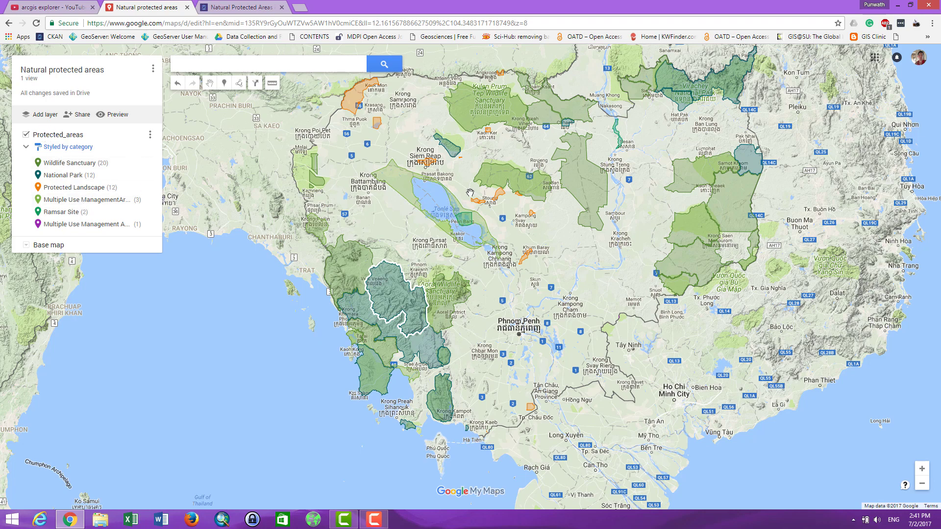
# Add a new layer and place a point marker in it just south of Krong Pursat, keeping the default name
pyautogui.click(49, 118)
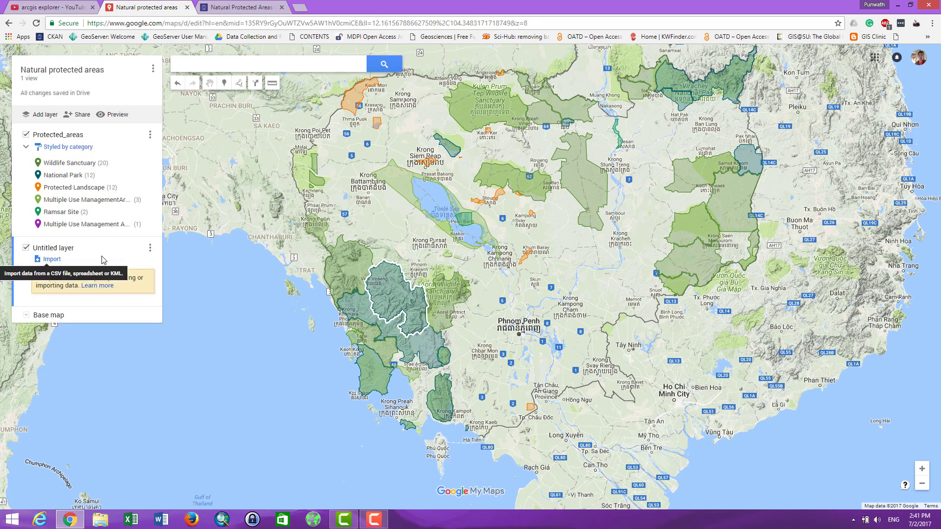
pyautogui.click(224, 84)
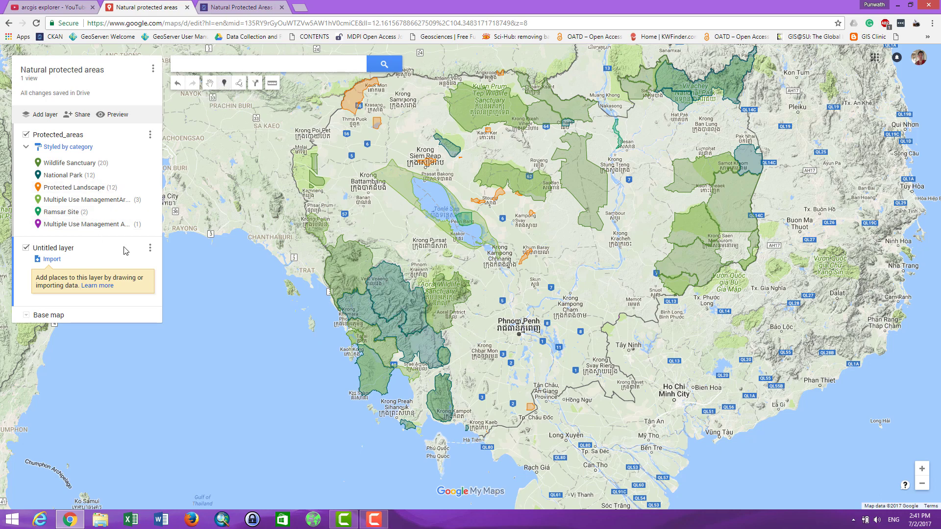
pyautogui.click(426, 263)
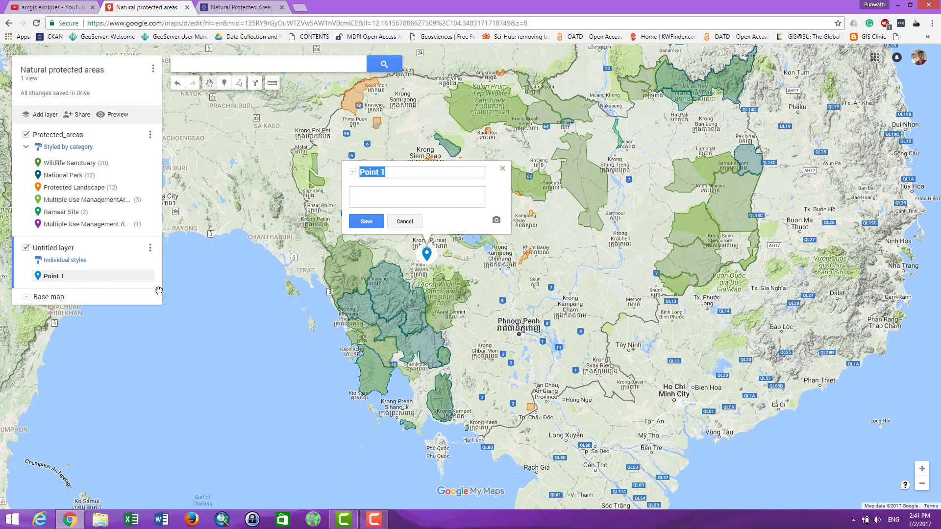
pyautogui.click(501, 170)
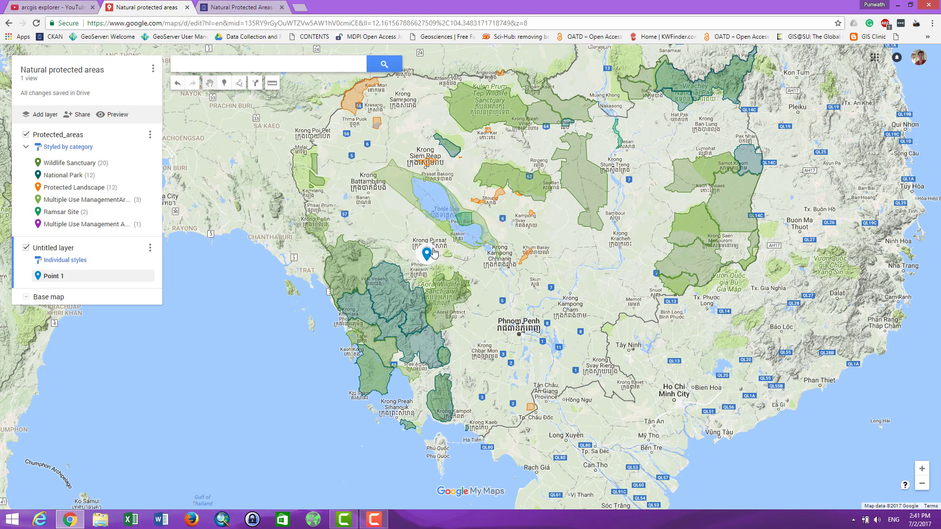
# Delete the untitled layer together with its point marker
pyautogui.click(148, 250)
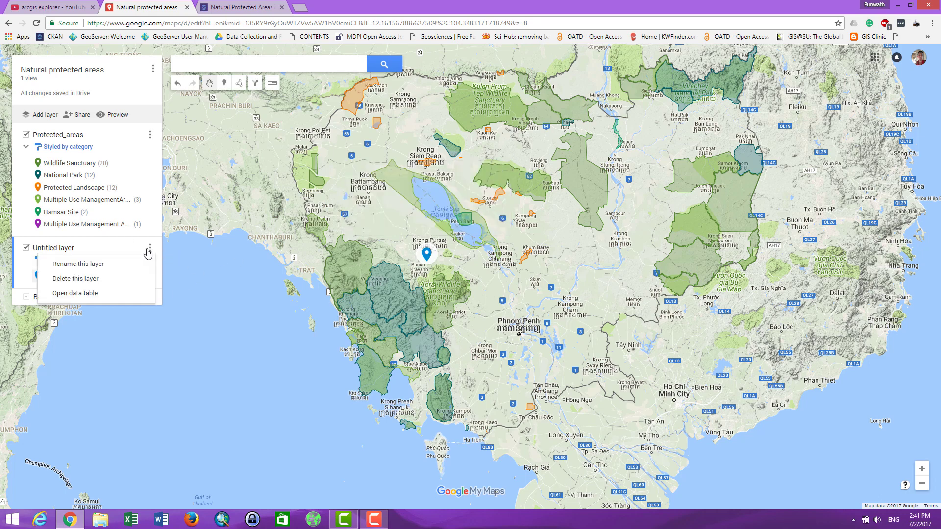
pyautogui.click(89, 278)
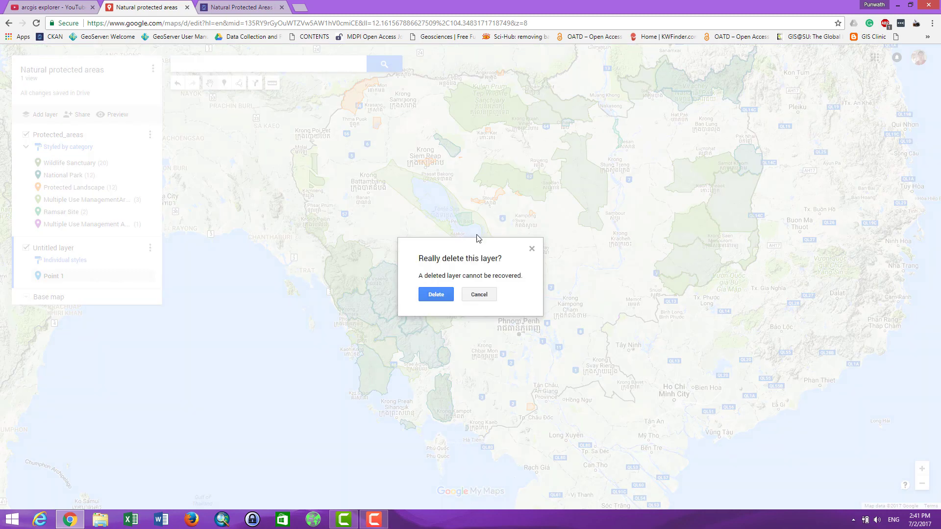
pyautogui.click(436, 294)
pyautogui.moveTo(547, 344); pyautogui.dragTo(505, 359)
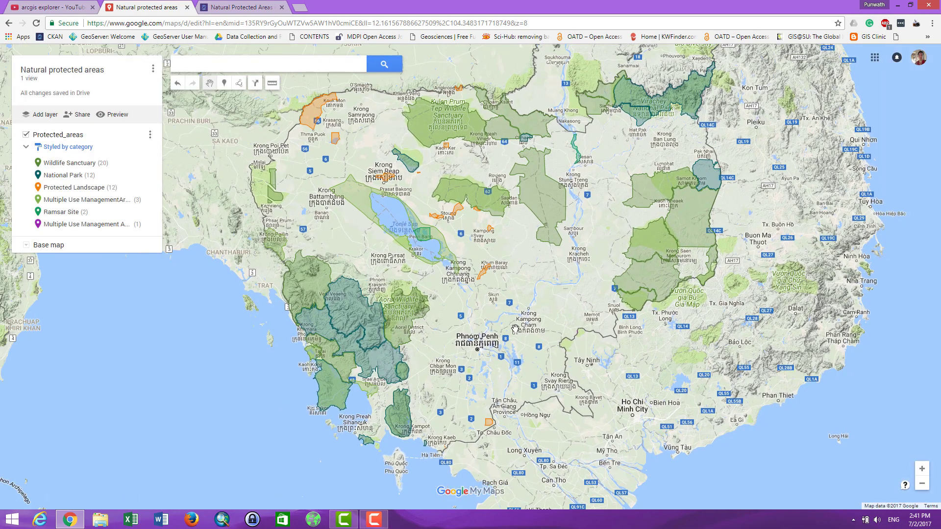